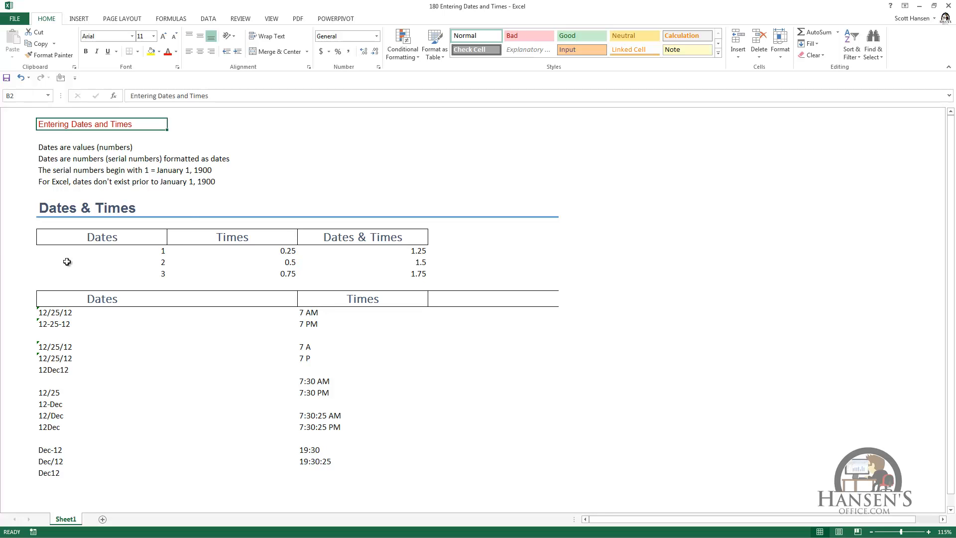
Step: Format the serial numbers 1, 2 and 3 in the upper table's Dates column (B12:B14) as Short Date
left_click(140, 251)
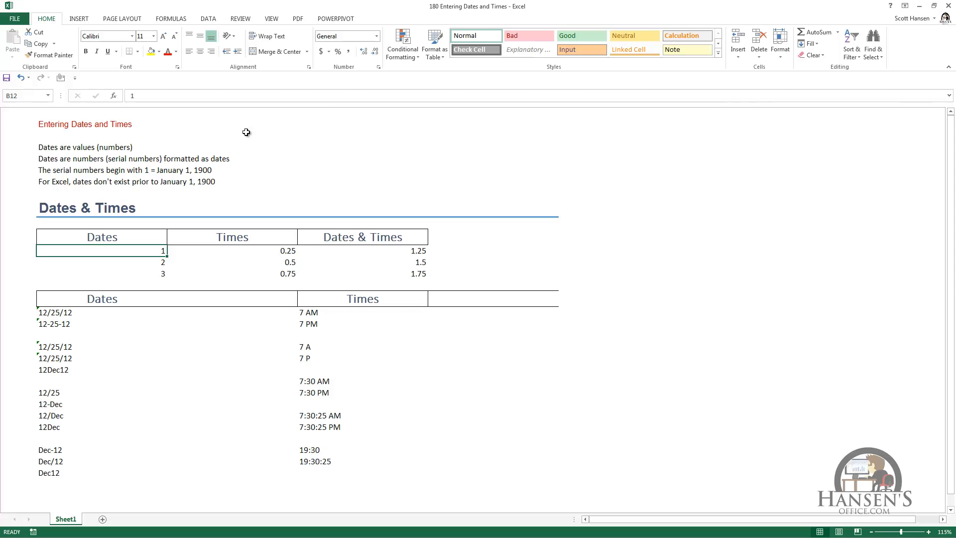
left_click(377, 36)
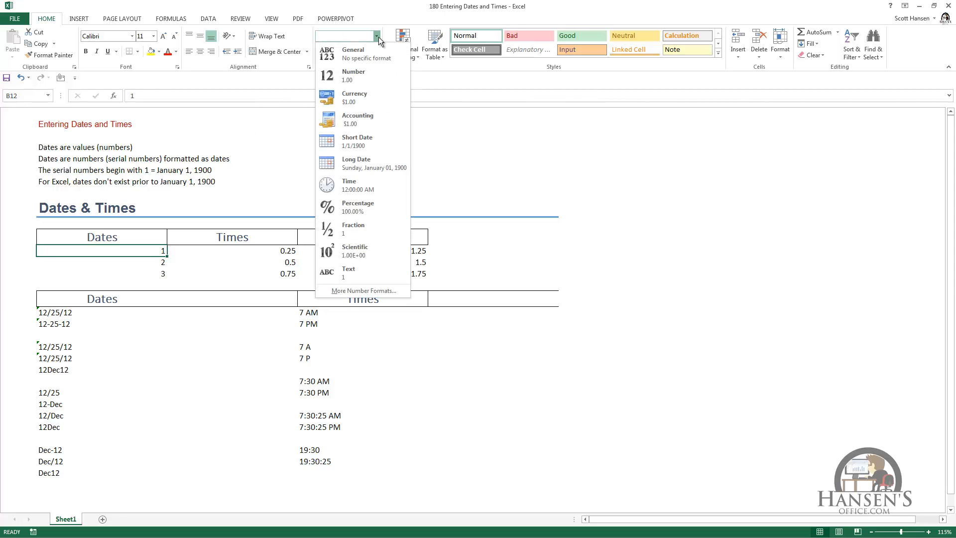
left_click(344, 141)
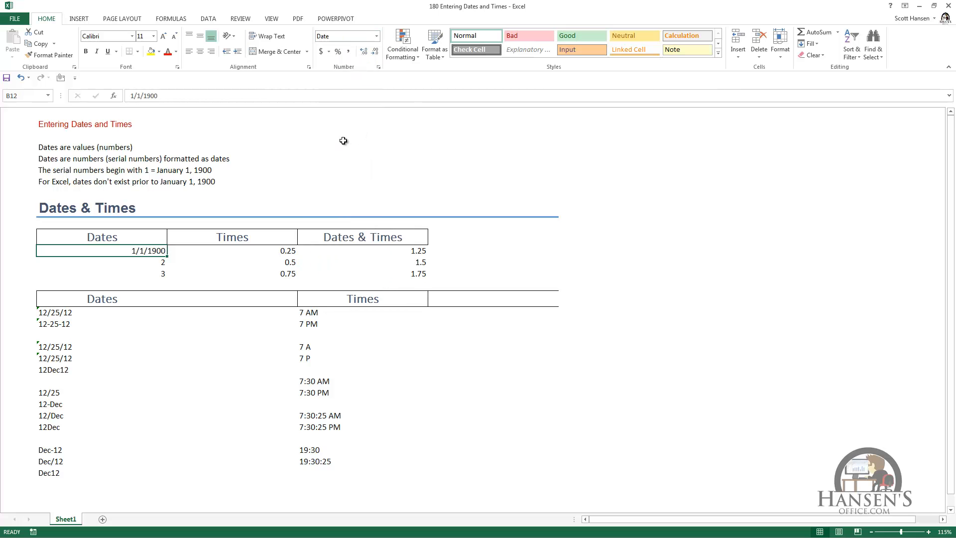
key("Down")
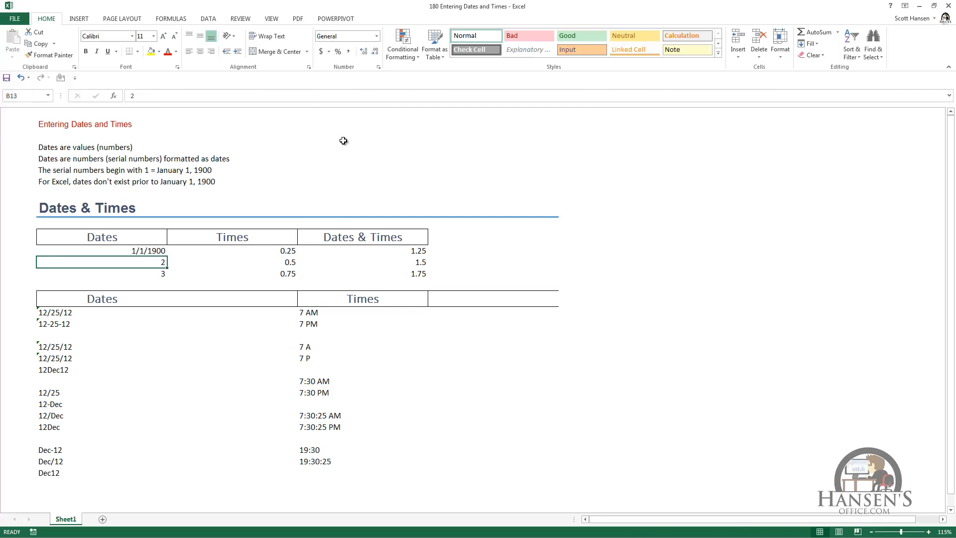
key("shift+Down")
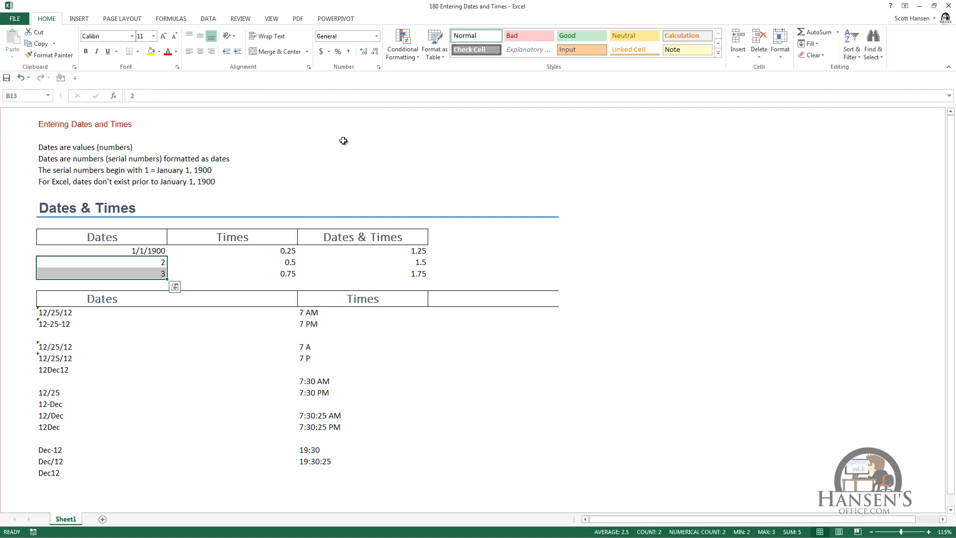
left_click(377, 36)
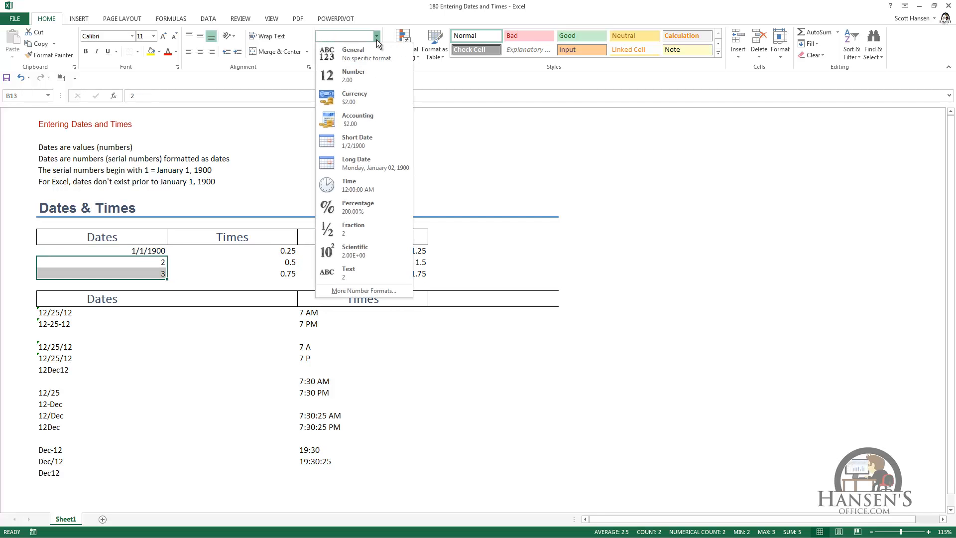
left_click(355, 141)
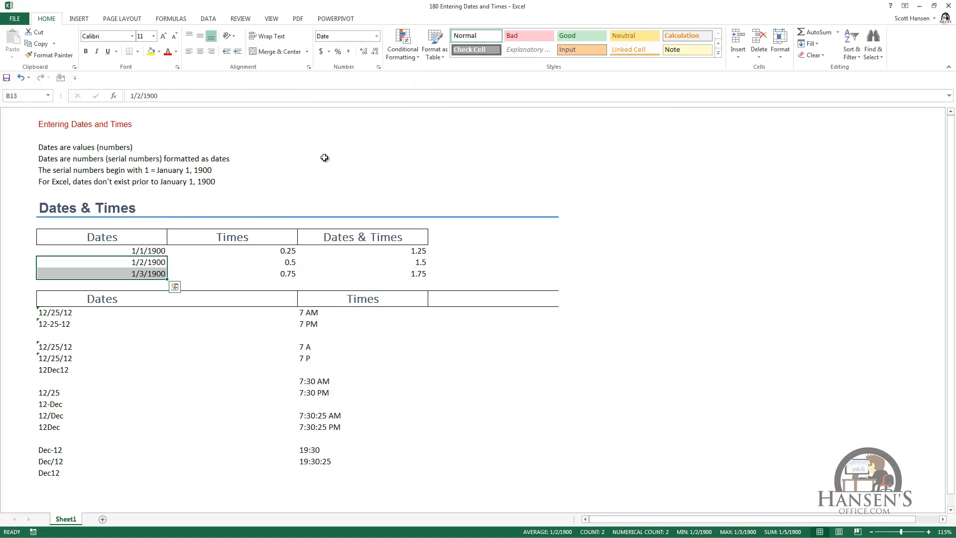
Step: Enter the serial number 4000 in the first date cell, B12
key("Up")
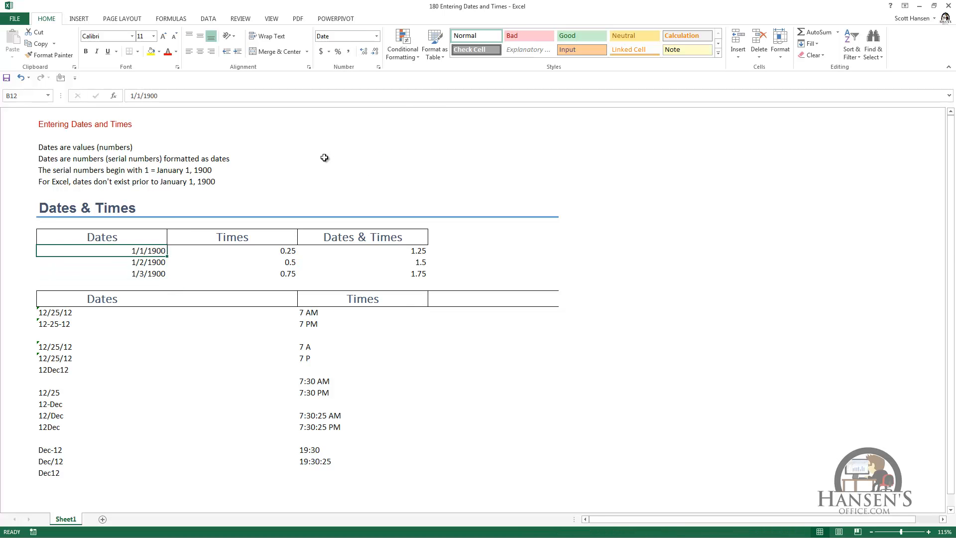
type("4000")
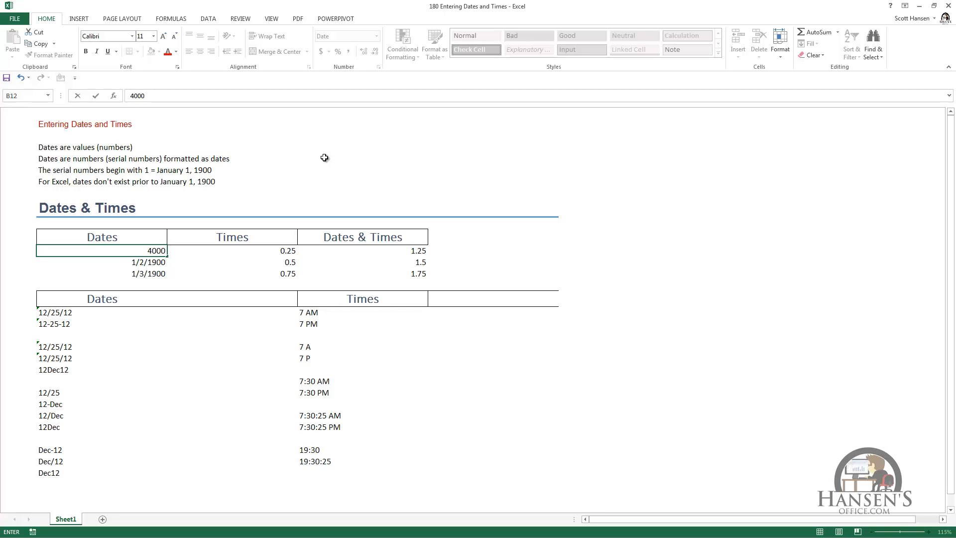
key("ctrl+Return")
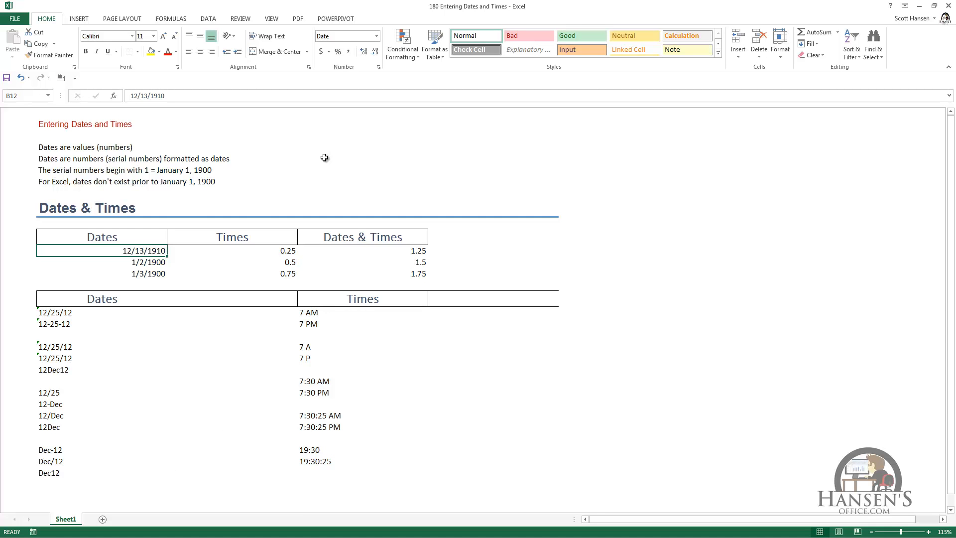
Step: Replace the value in B12 with the serial number 1000000, keeping the cell selected
type("100000")
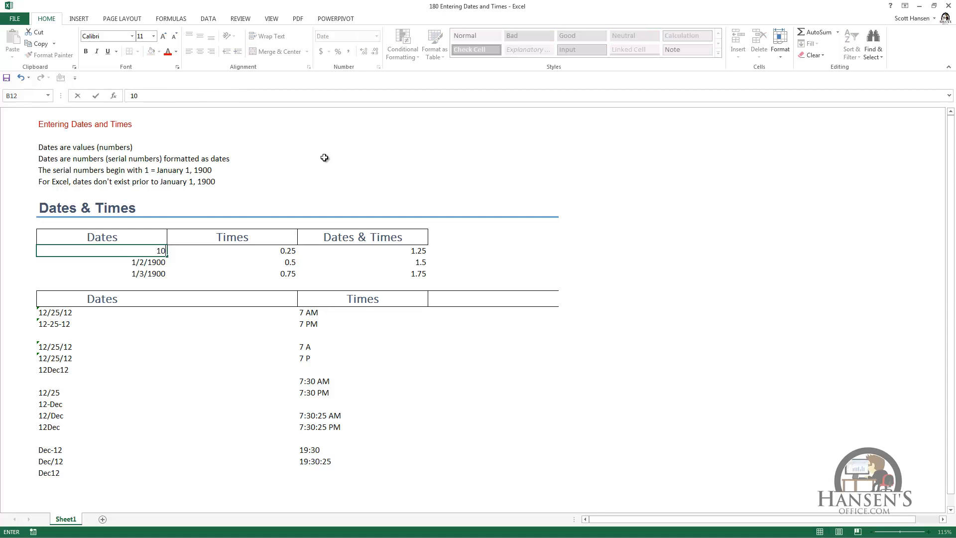
type("0")
key("ctrl+Return")
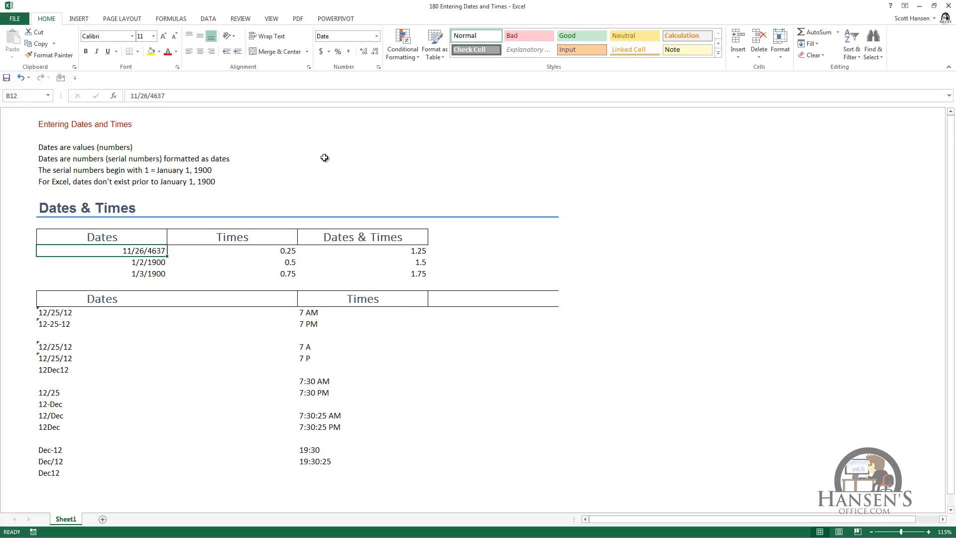
Step: Format the decimals 0.25, 0.5 and 0.75 in the Times column (C12:C14) with the Time number format
key("Right")
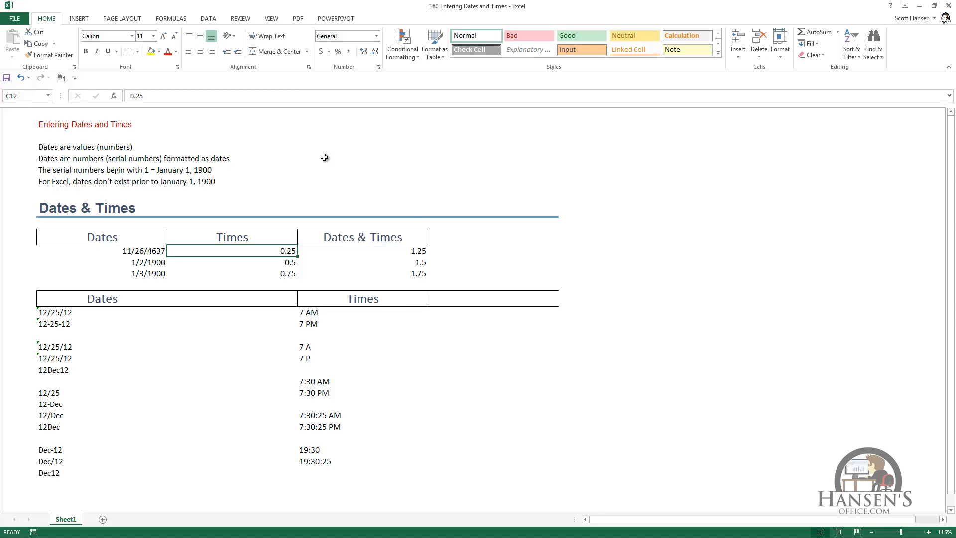
left_click(377, 36)
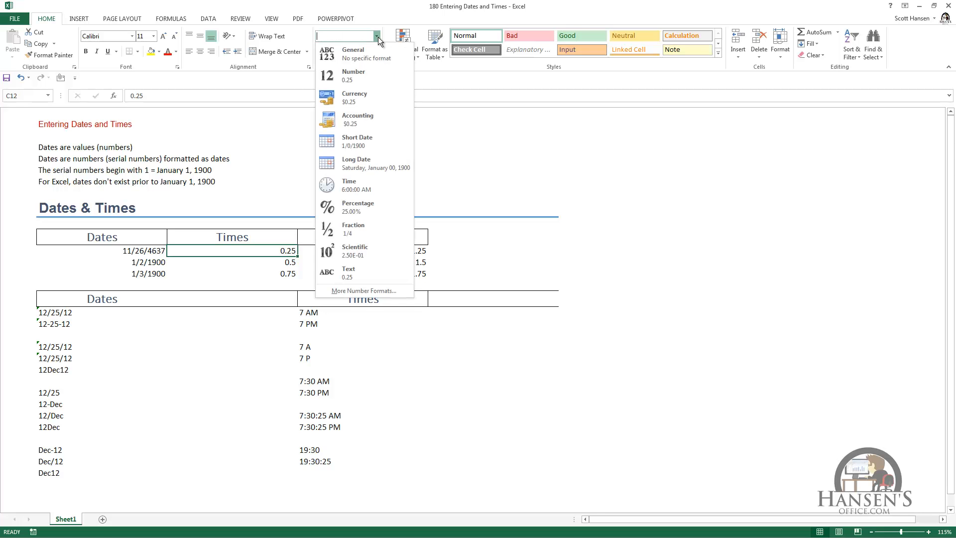
left_click(359, 188)
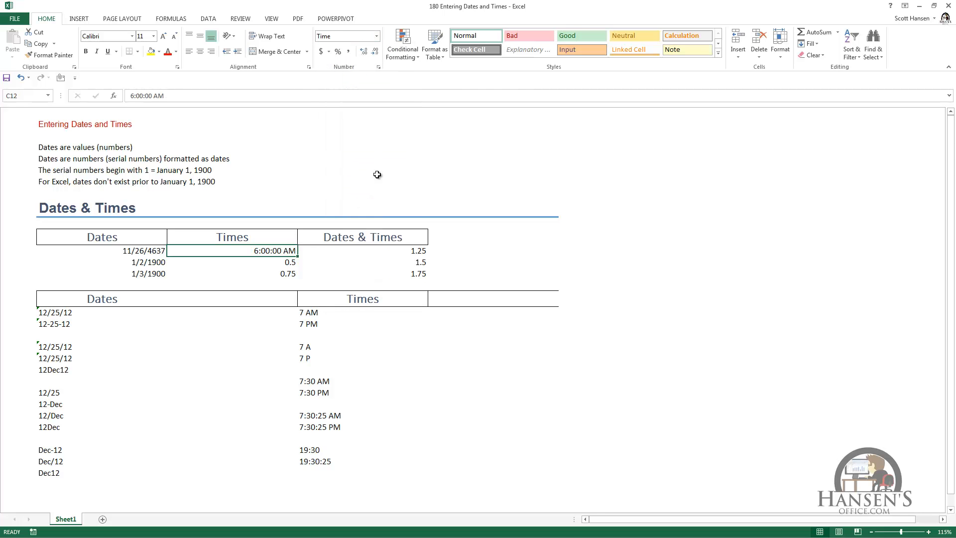
key("Down")
key("shift+Down")
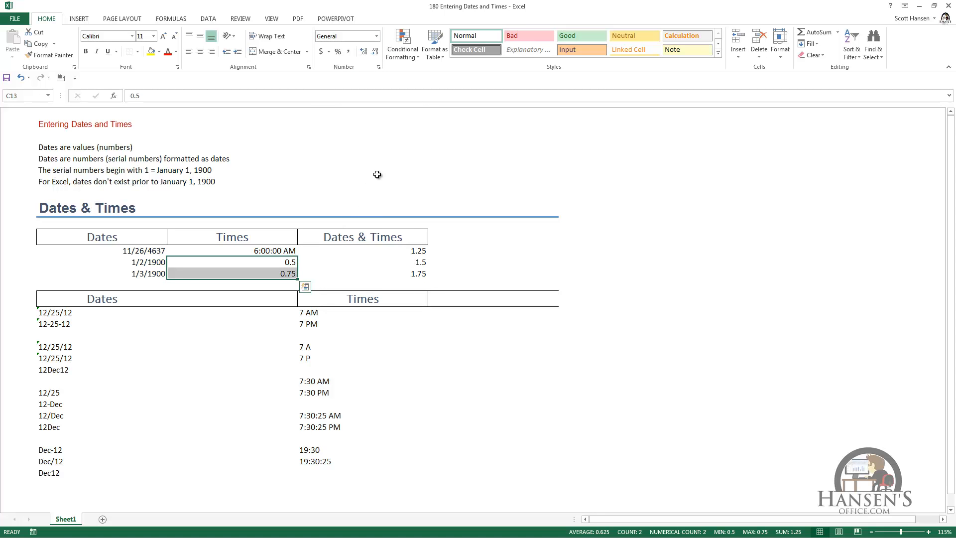
left_click(377, 37)
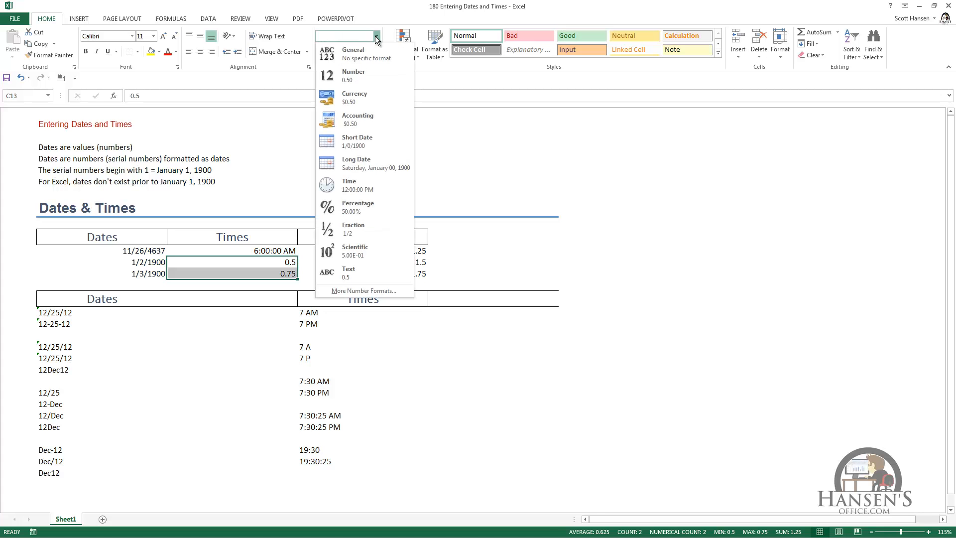
left_click(358, 185)
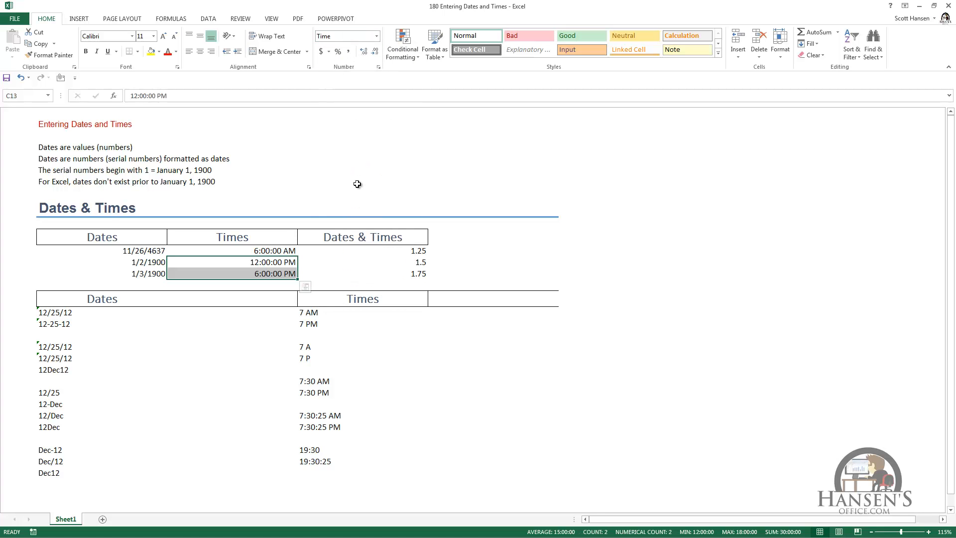
Step: Format the Dates & Times values in D12:D14 with the Date type 3/14/12 1:30 PM, and deselect the range
key("Right")
key("Up")
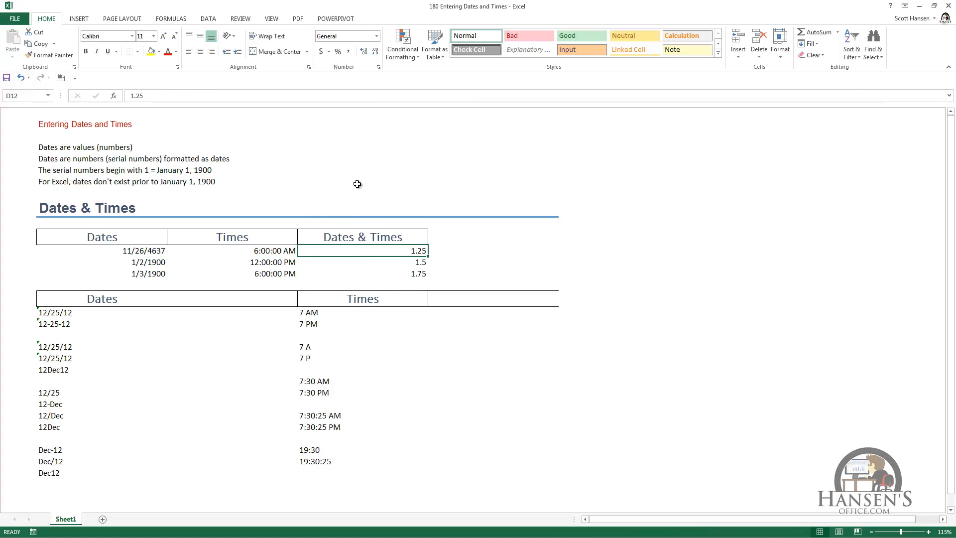
key("shift+Down")
key("shift+Down")
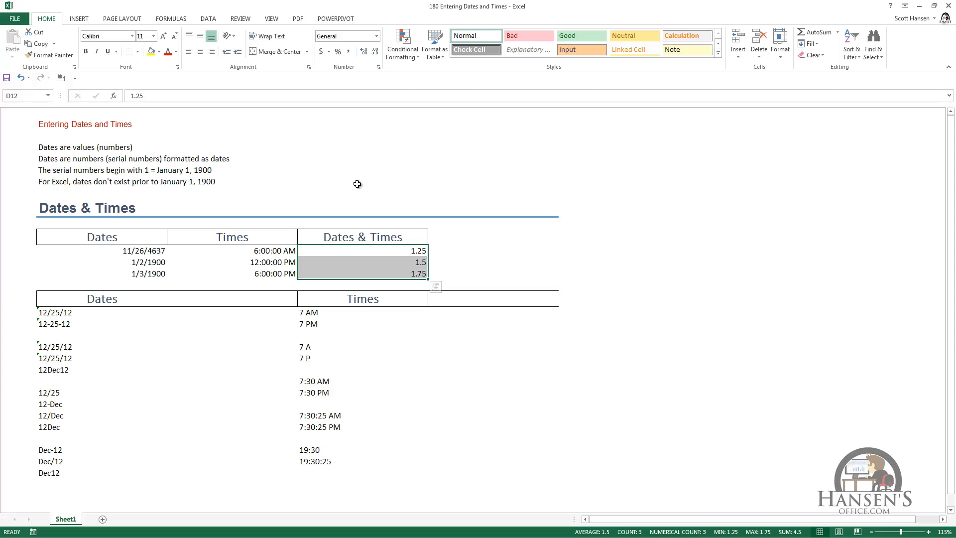
left_click(377, 36)
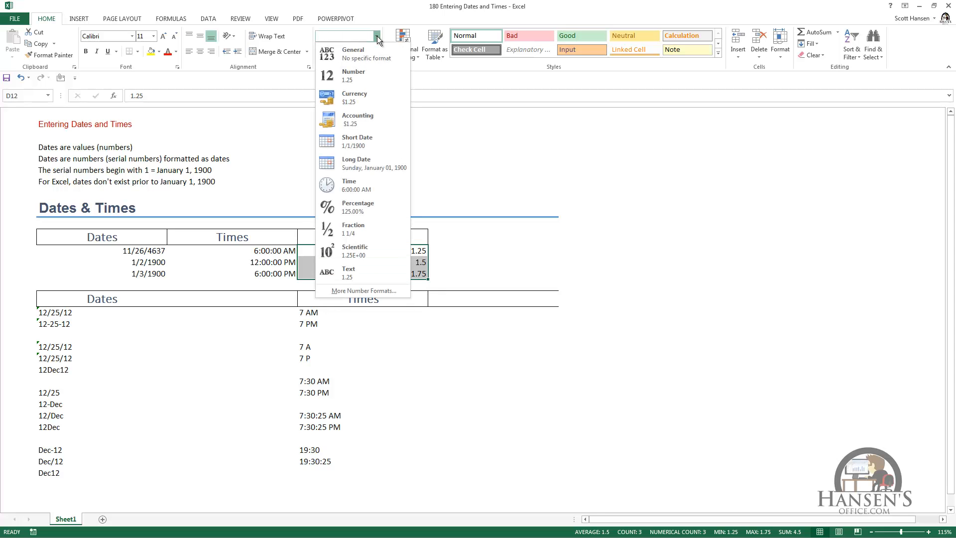
left_click(385, 292)
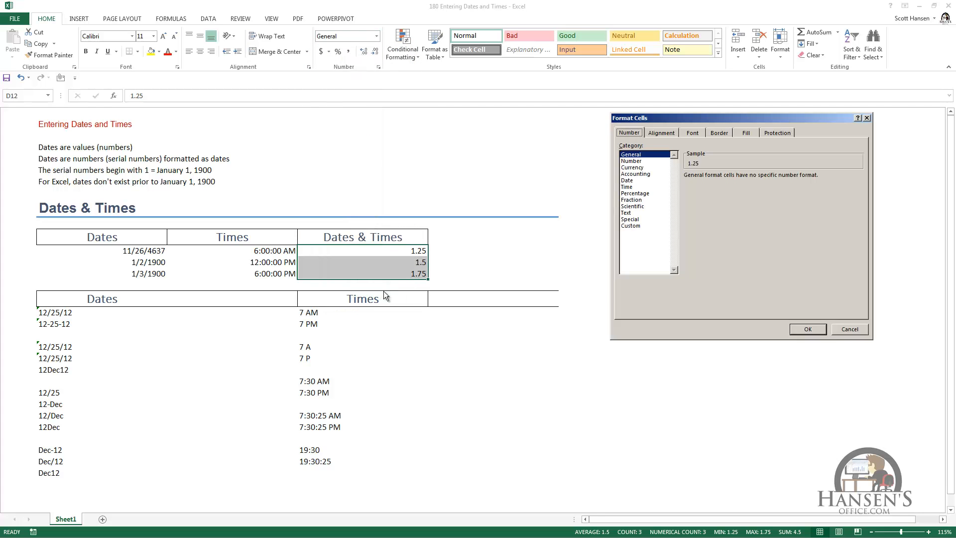
left_click(639, 181)
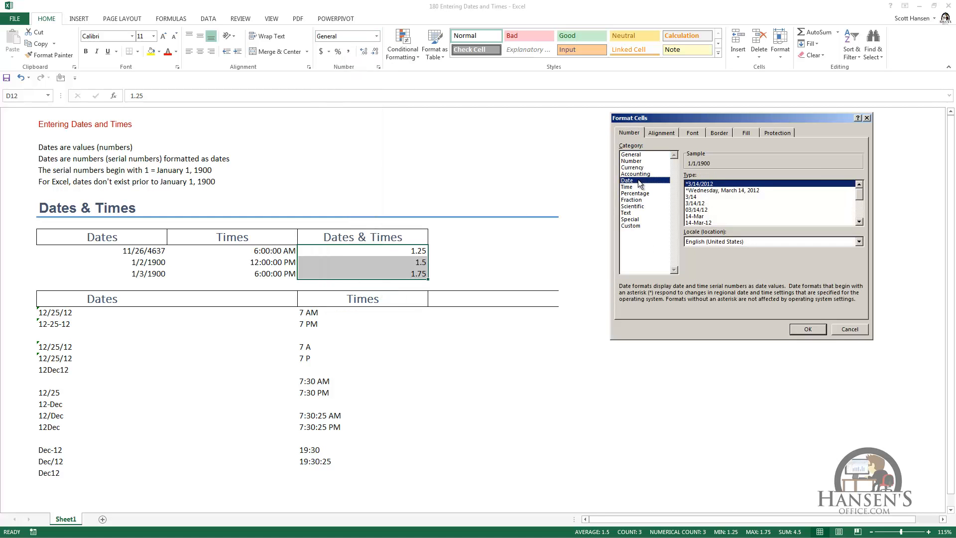
left_click_drag(859, 200, 862, 213)
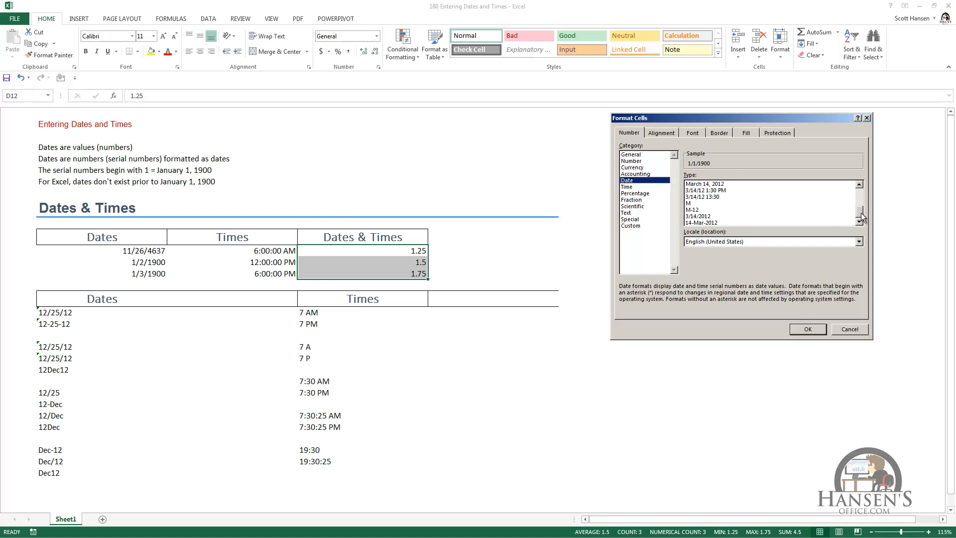
left_click(725, 190)
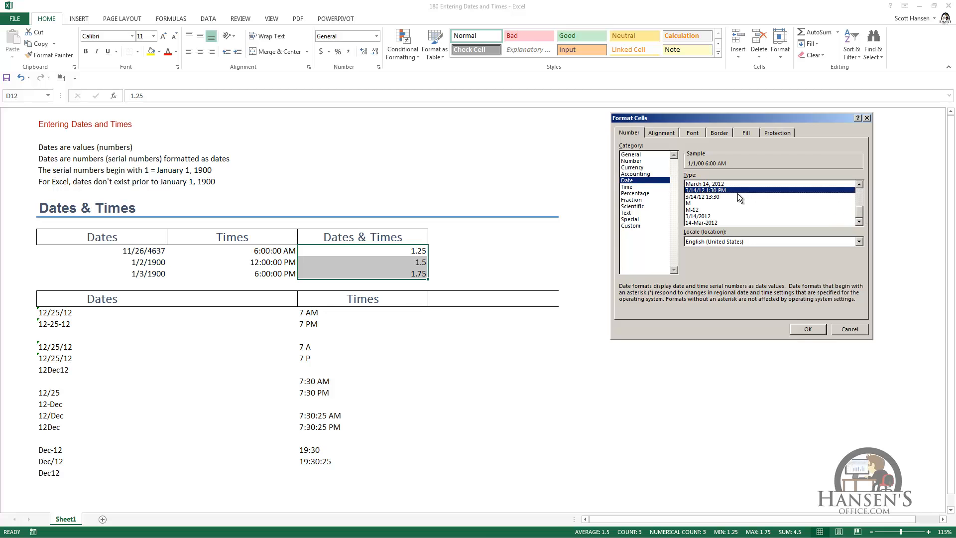
left_click(802, 333)
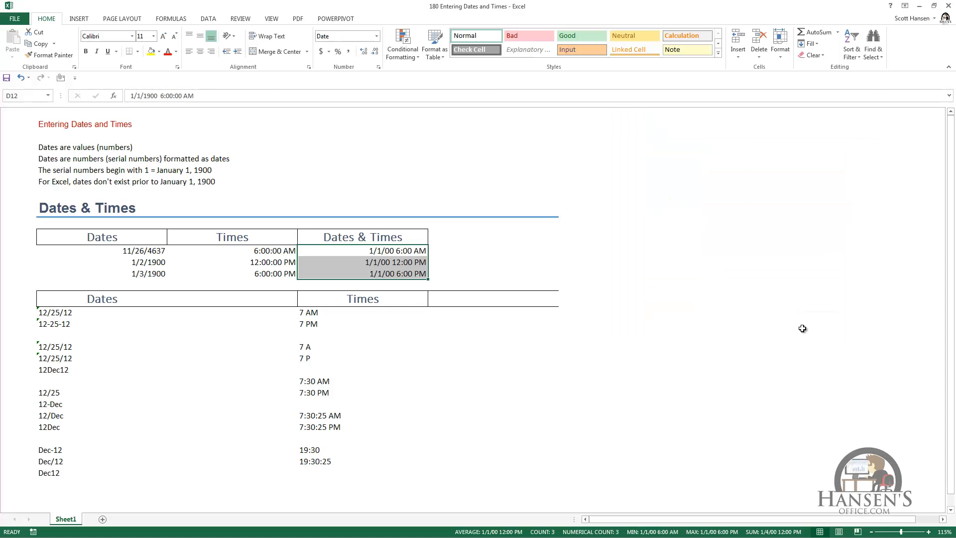
left_click(499, 249)
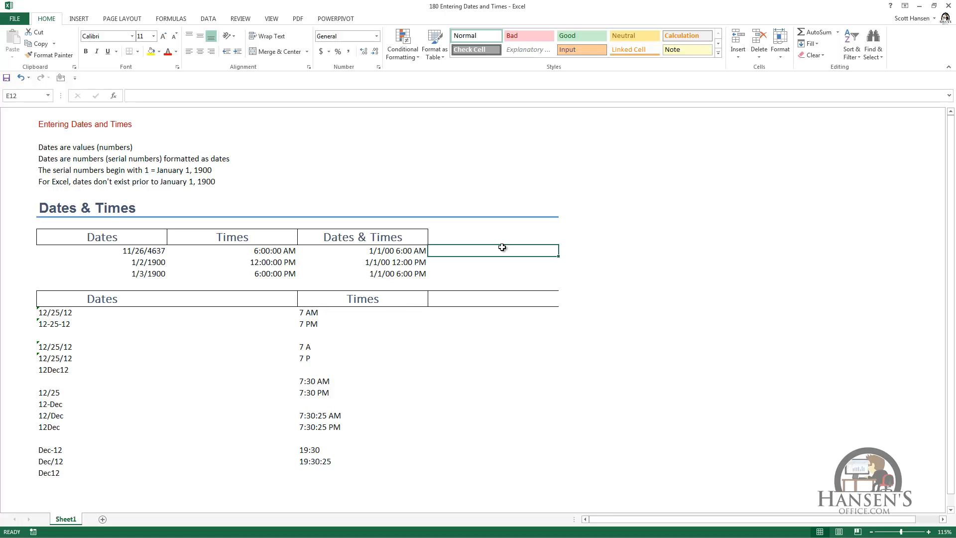
Step: Enter the sample dates beside their labels in the lower table: 12/25/12 in C17 and 12-25-12 in C18
left_click(230, 313)
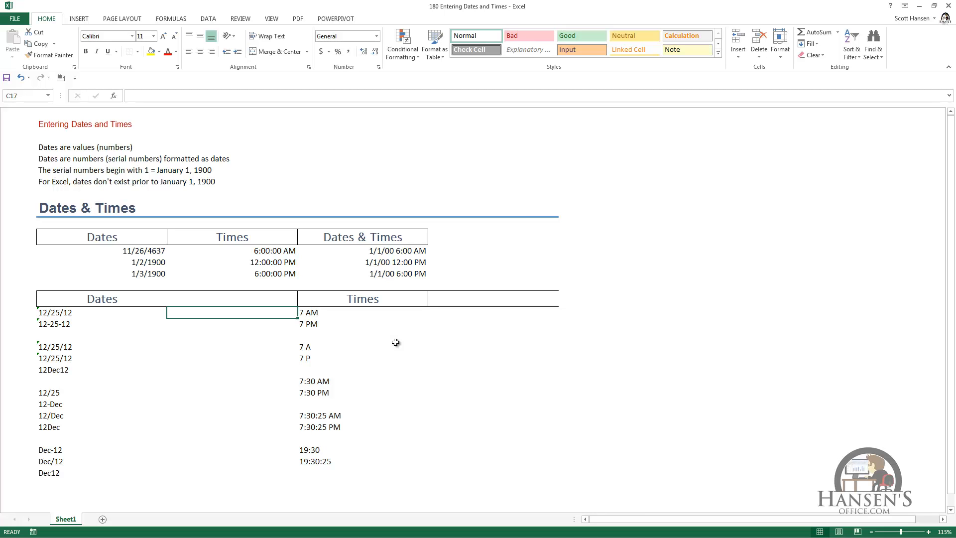
type("12/25")
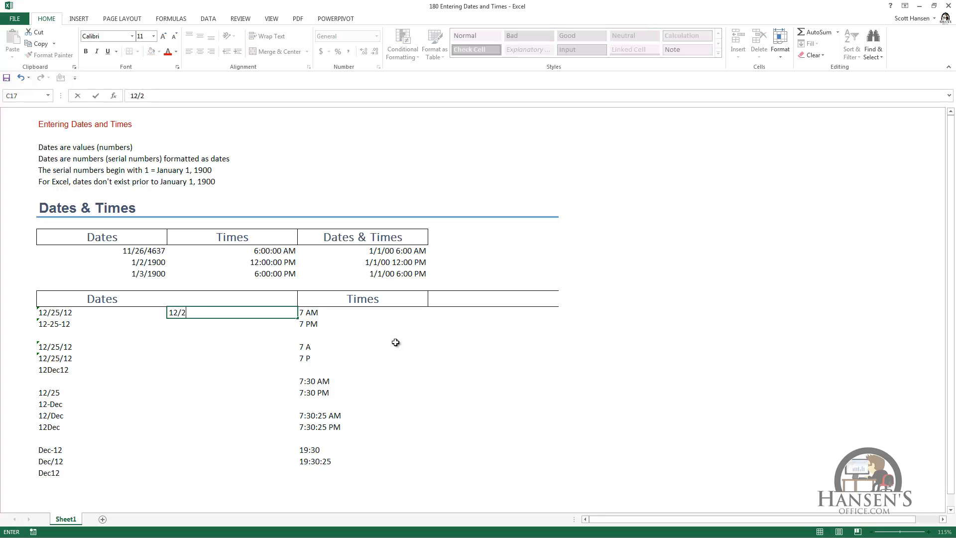
type("/12")
key("ctrl+Return")
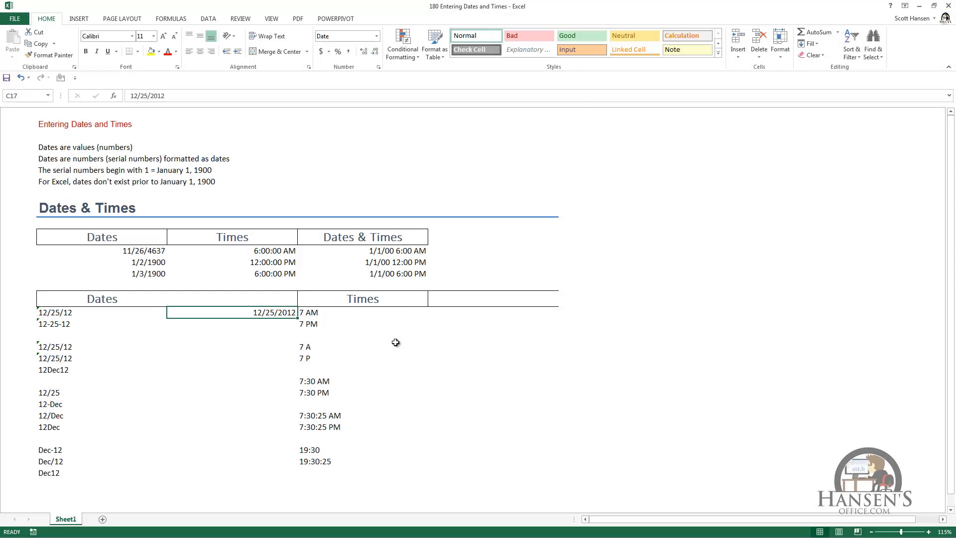
key("Return")
type("12")
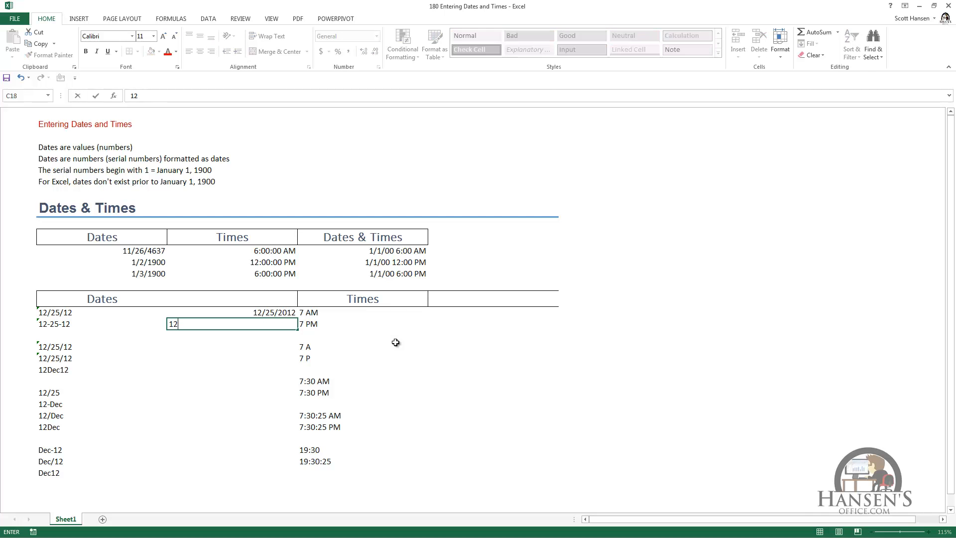
type("-25-12")
key("ctrl+Return")
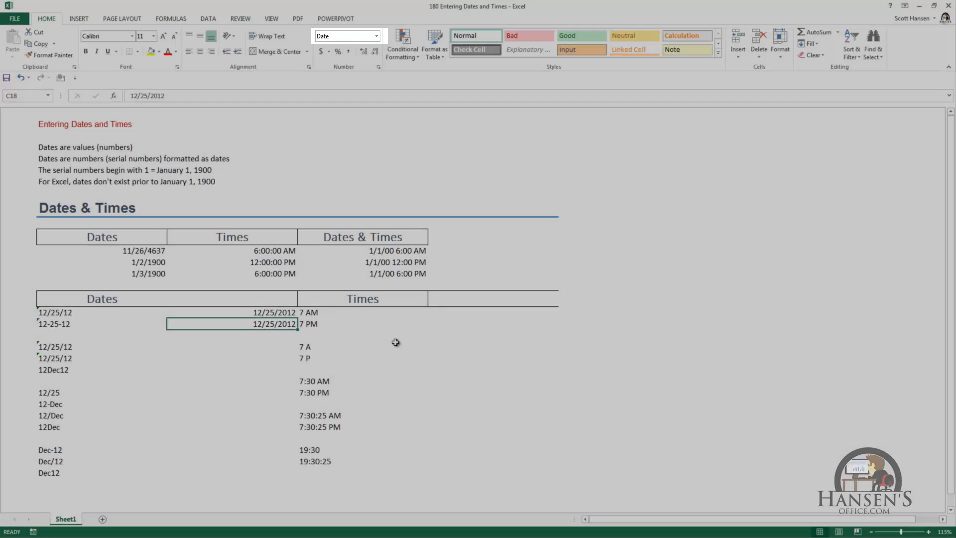
Step: Enter the date 12/25/12 in C20, beside the first label of the next group
key("Down")
key("Down")
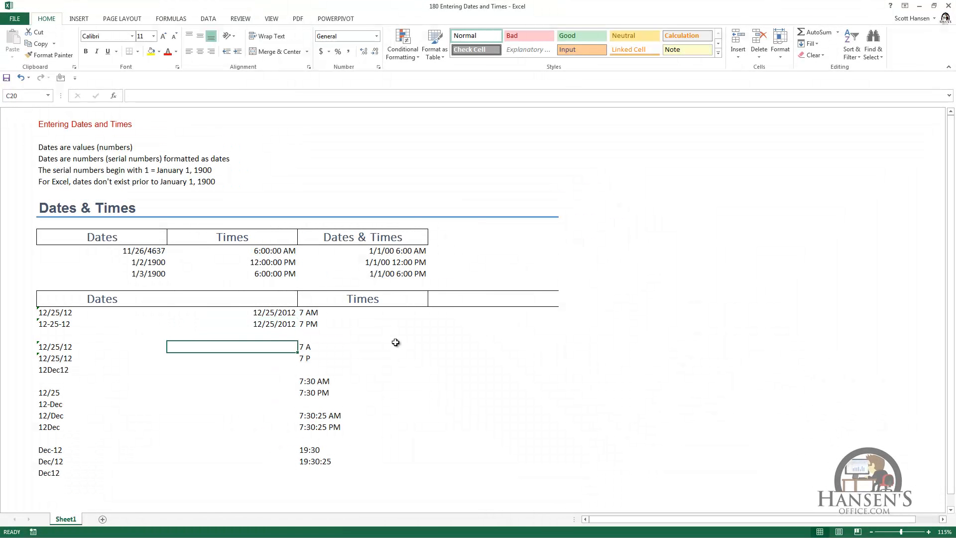
type("12")
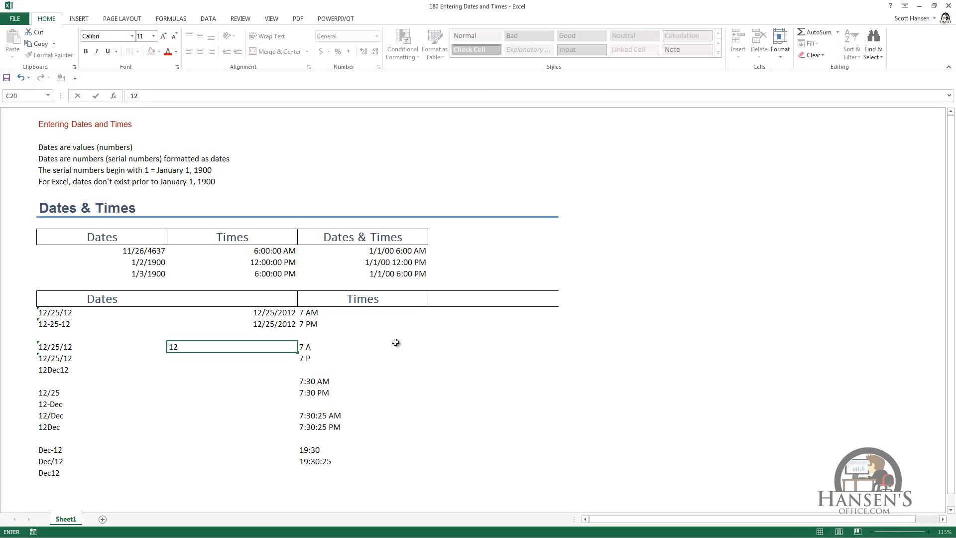
type("/25/12")
key("ctrl+Return")
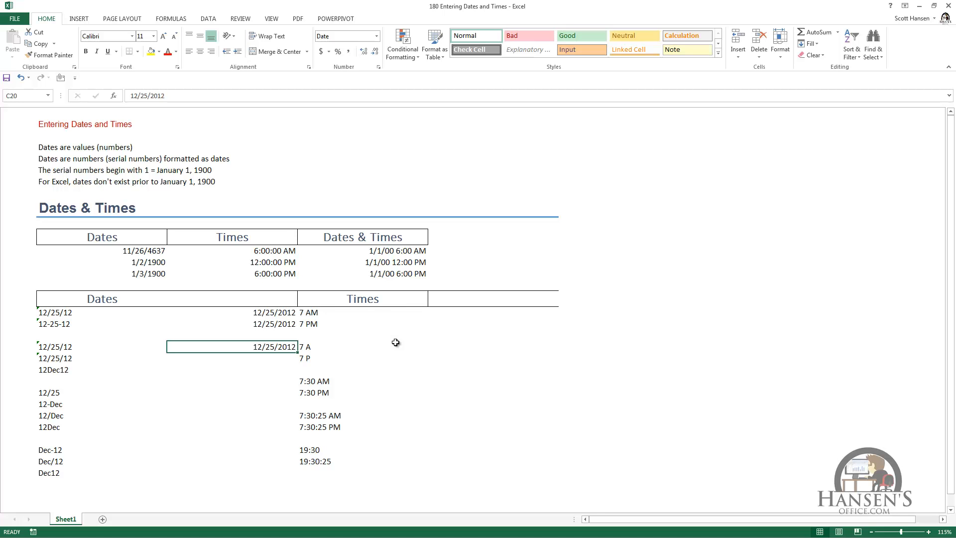
Step: Replace the date in C20 with 12/25/30, using a two-digit year
type("12/25/")
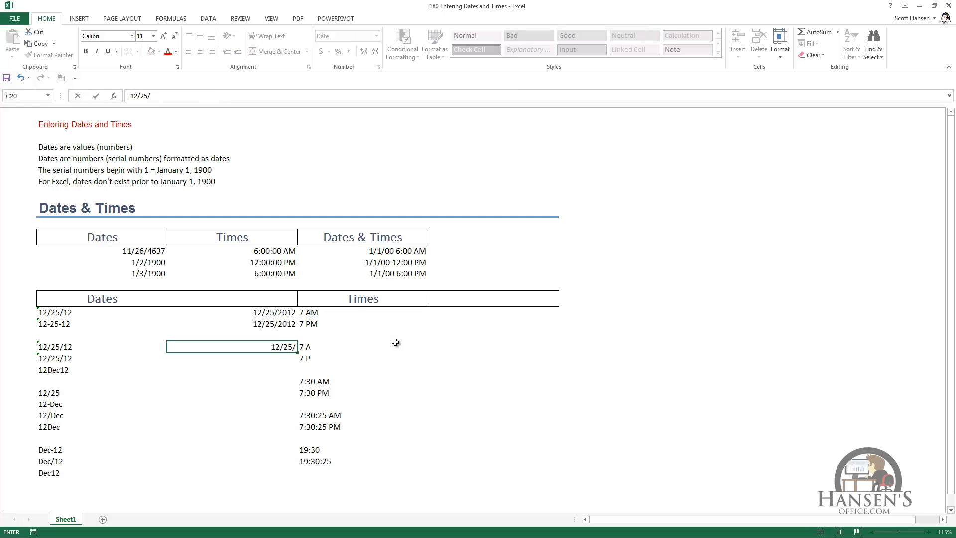
type("30")
key("ctrl+Return")
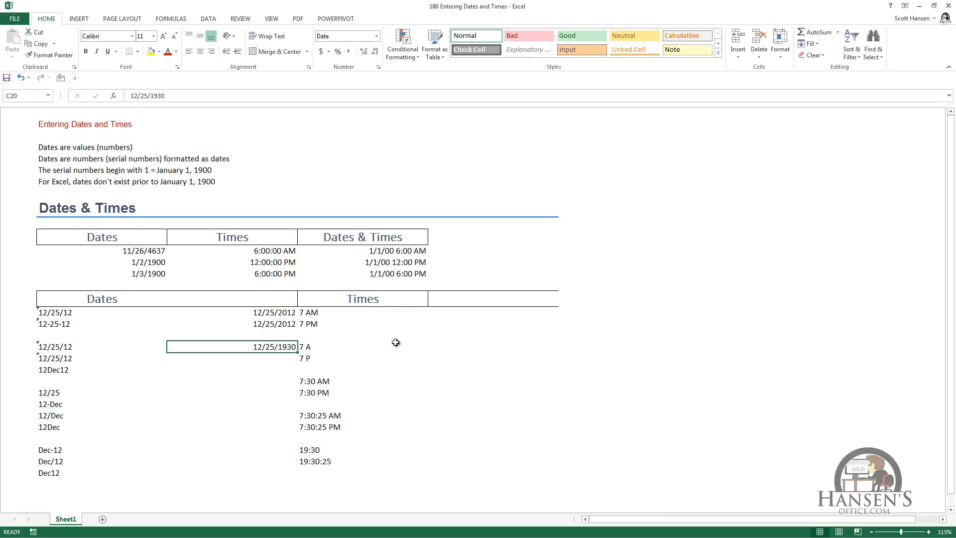
Step: Enter the time 7 AM in E17, beside the first label of the Times list
key("Up")
key("Up")
key("Up")
key("Right")
key("Right")
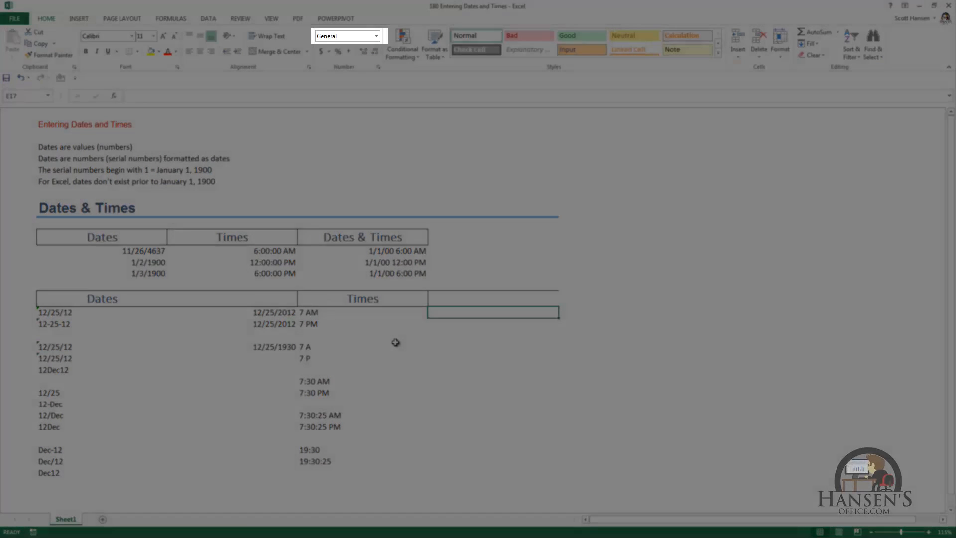
type("7")
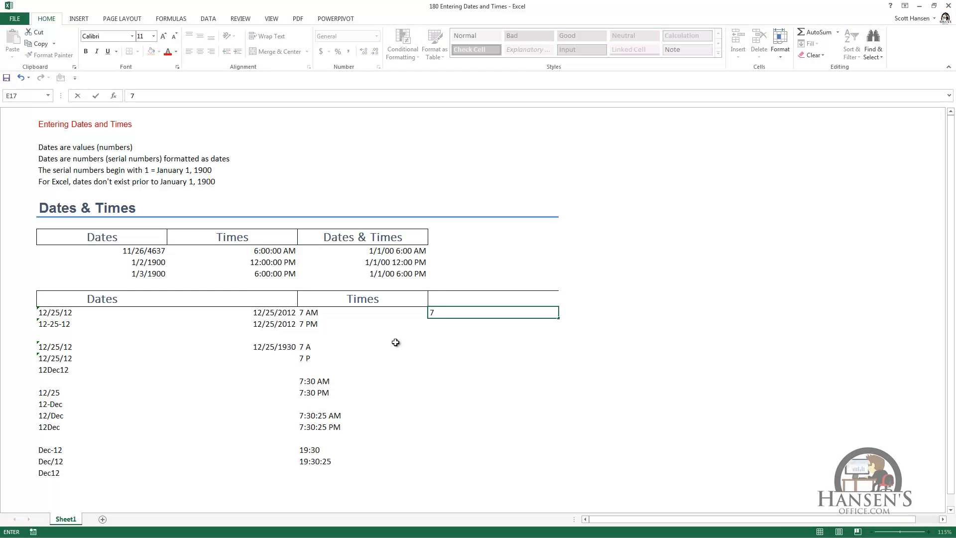
type(" AM")
key("ctrl+Return")
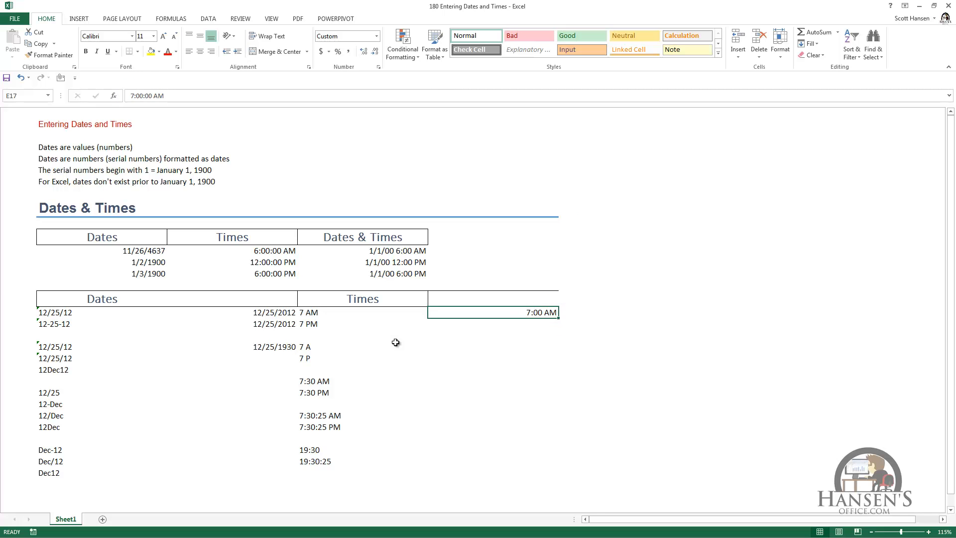
Step: Enter the 24-hour time 19:30 in E29, beside its matching label
key("Down")
key("Down")
key("Down")
key("Down")
key("Down")
key("Down")
key("Down")
key("Down")
key("Down")
key("Down")
key("Down")
key("Down")
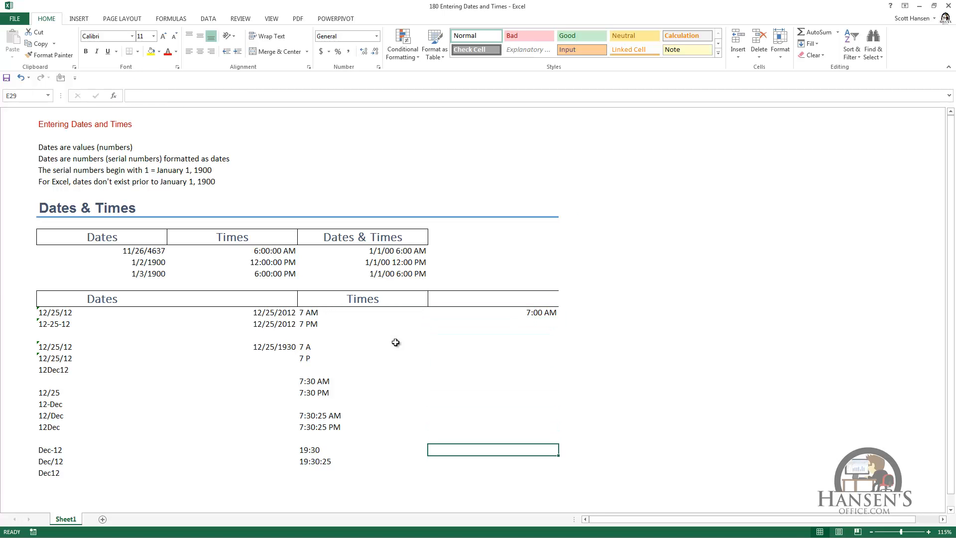
type("19:")
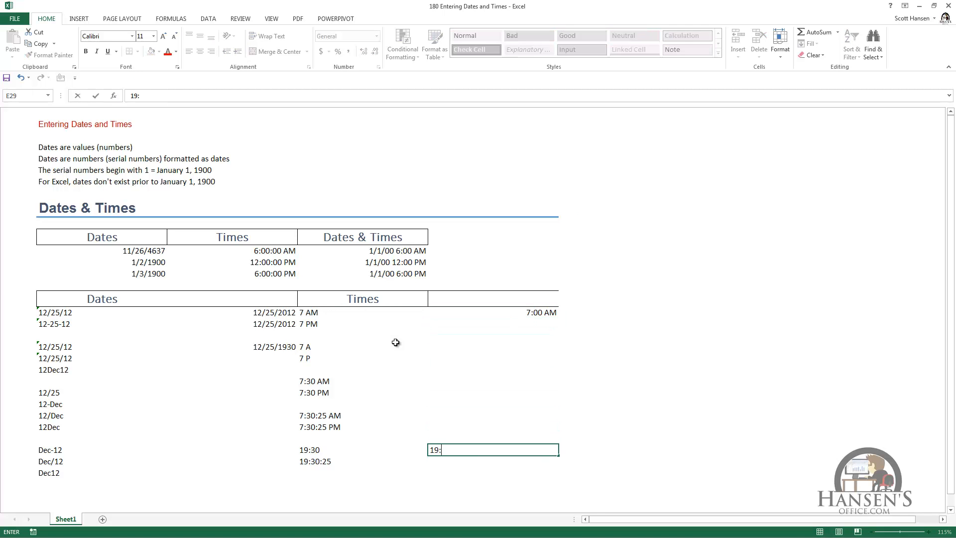
type("30")
key("ctrl+Return")
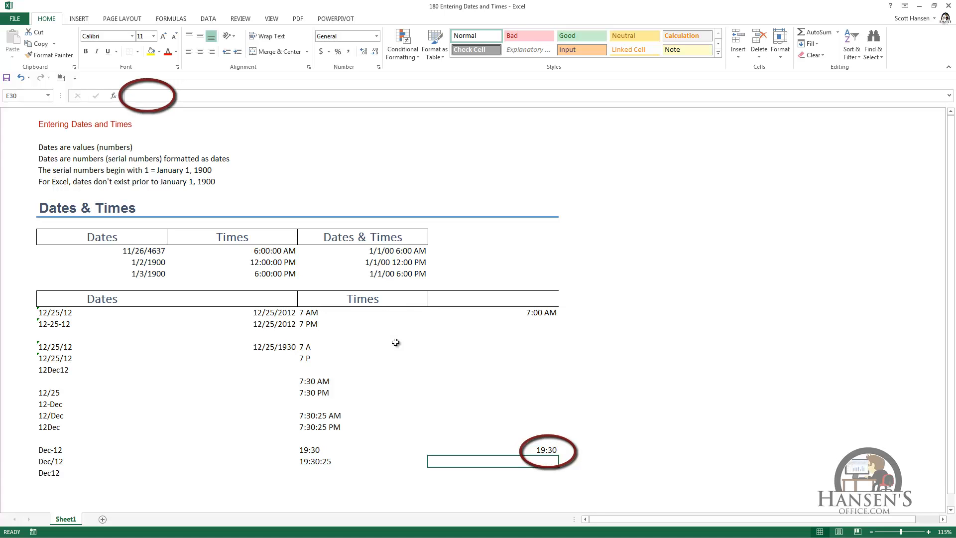
Step: Enter the 24-hour time with seconds, 19:30:25, in E30 beside its matching label
key("Return")
type("19:")
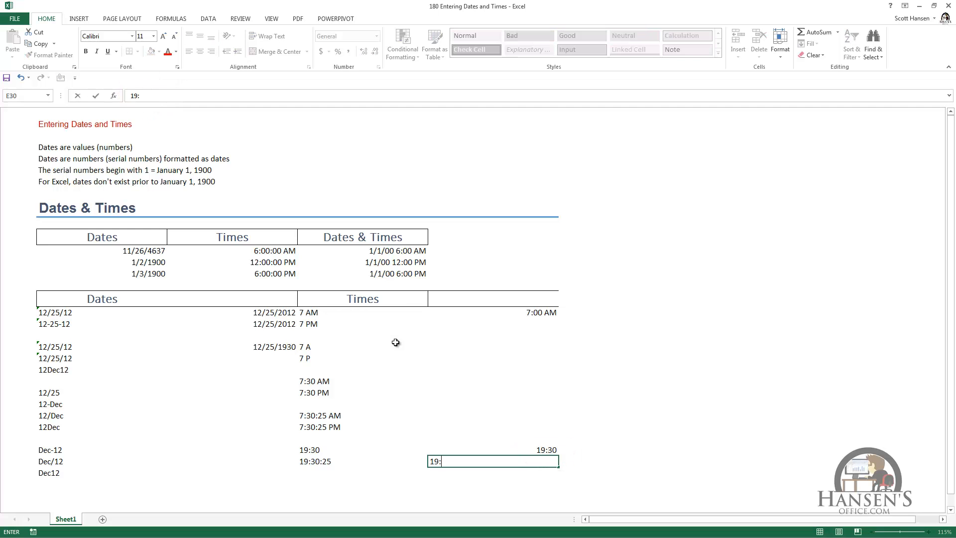
type("30:25")
key("ctrl+Return")
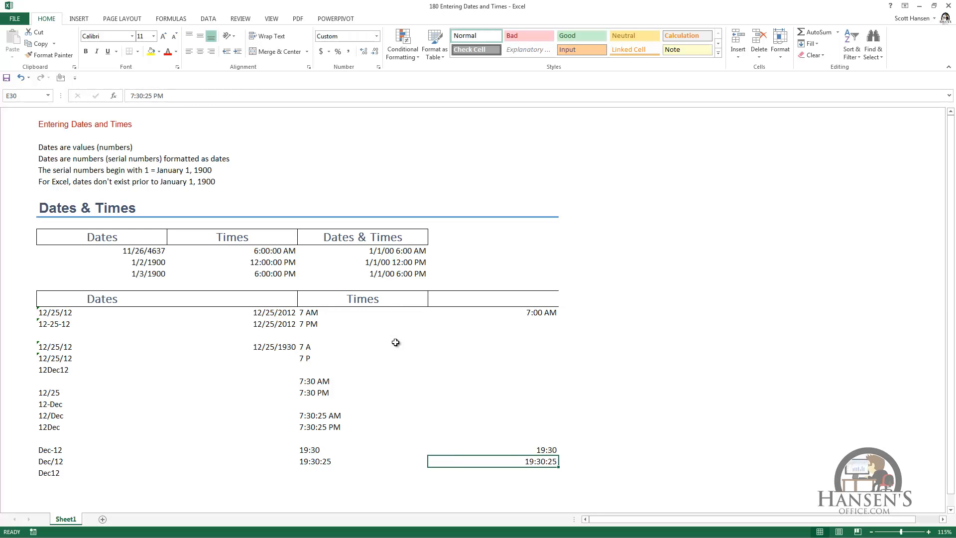